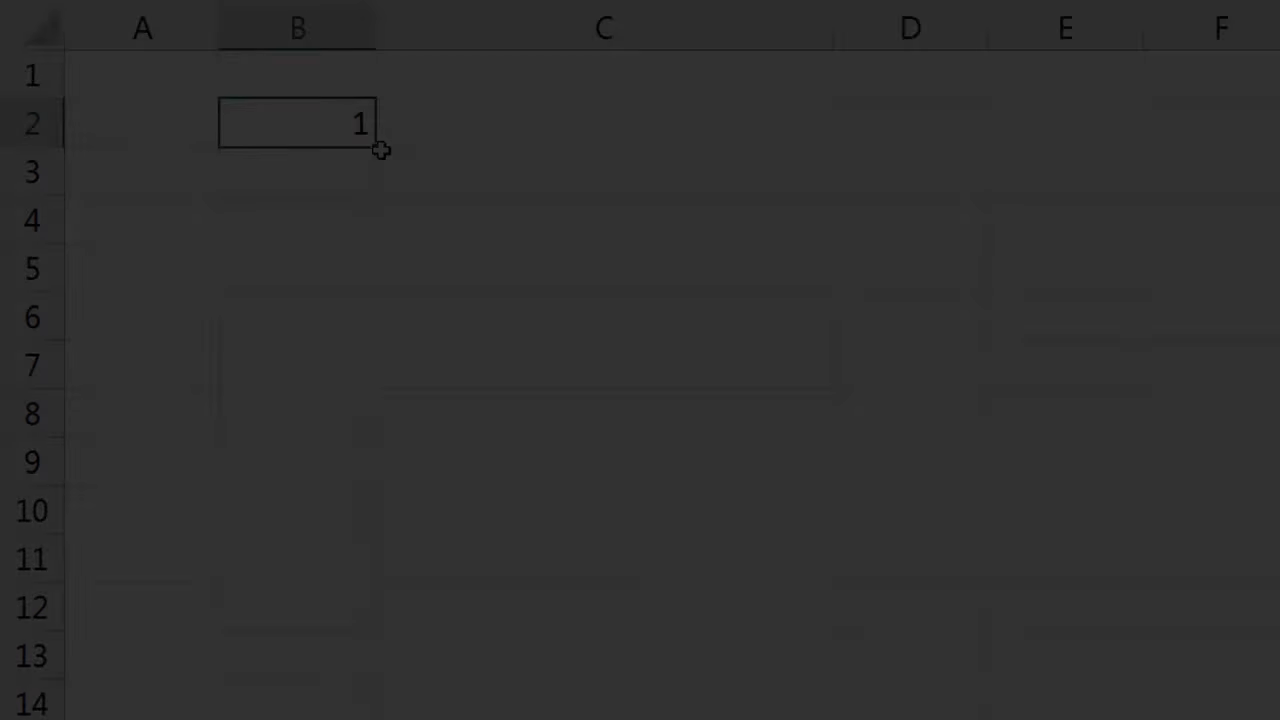
Enter the headings Metro Area, 2015 Population and 2016 Population in A1:C1.
drag(377, 146, 580, 443)
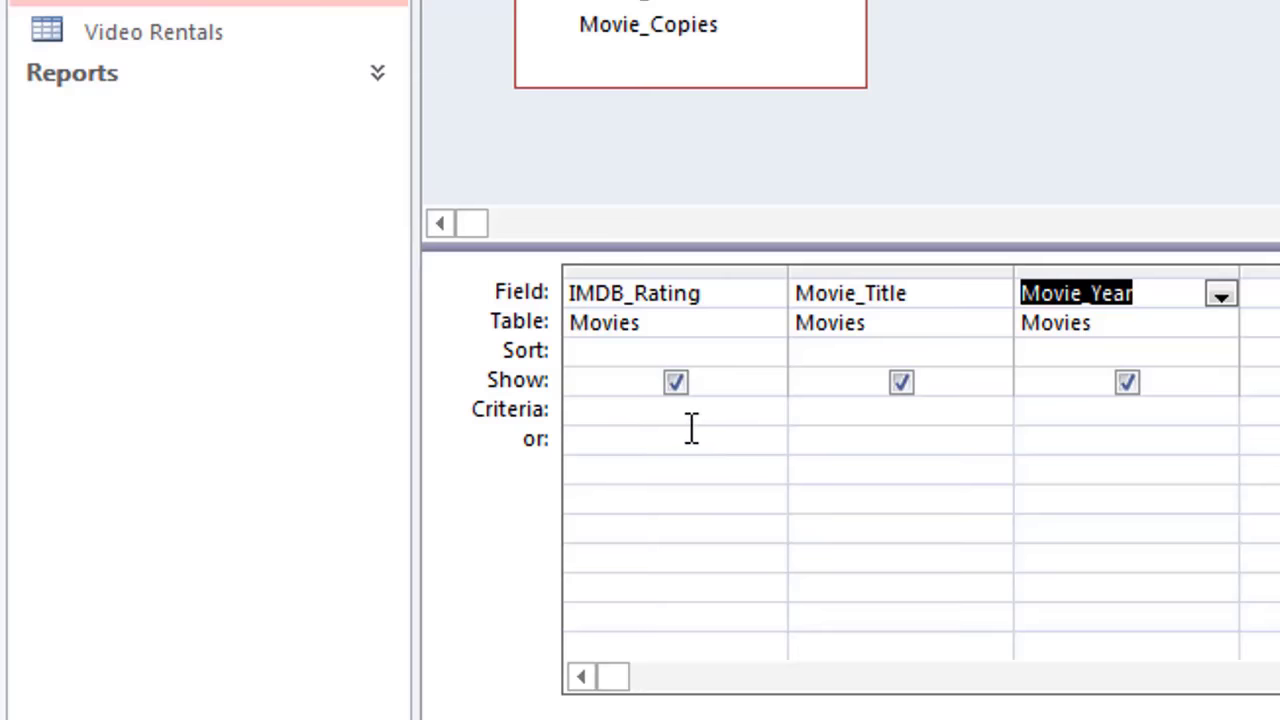
click(691, 418)
text(>8.3)
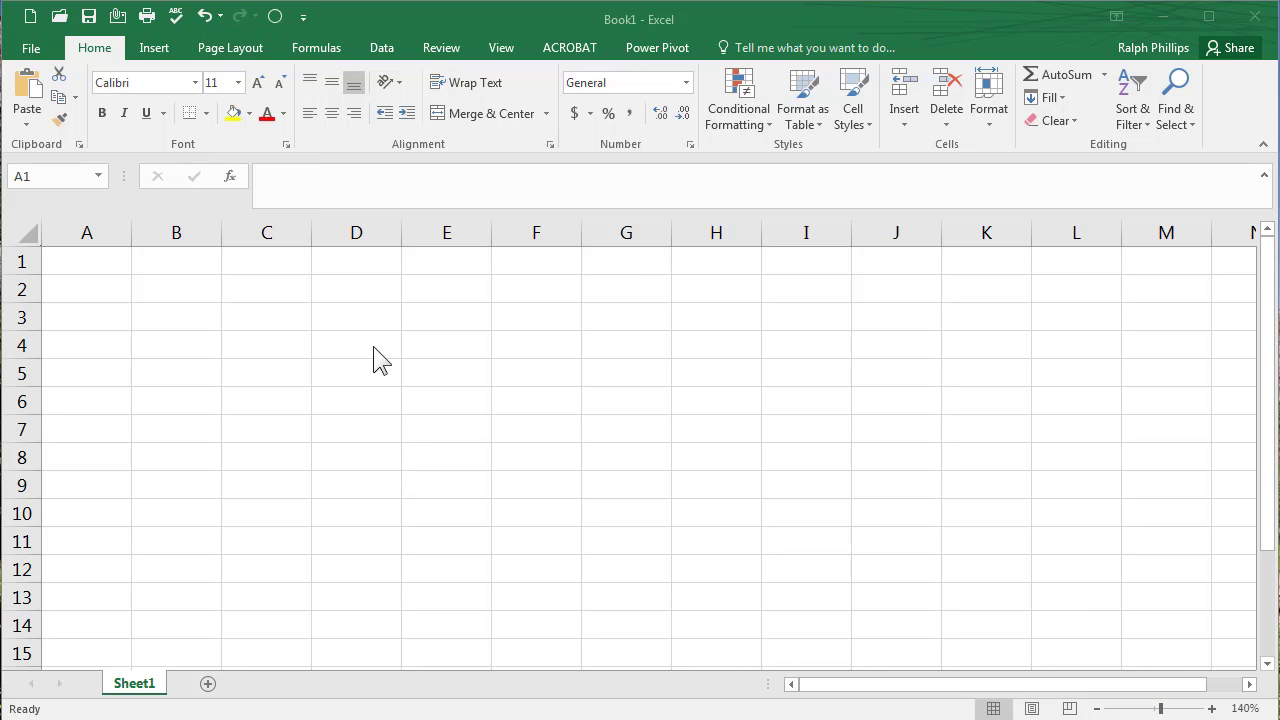
click(104, 265)
text(Metro Area)
key(Tab)
text(2015 Population)
key(Tab)
text(2016 Population)
key(Return)
List the ten county names in column A and autofit its width.
text(San Juan County, Utah Kendall County, TExas Hays County, Texas Wasatch County, Utah Dallas County, Iowa Cormal County, Texas Sumter County, Florida )
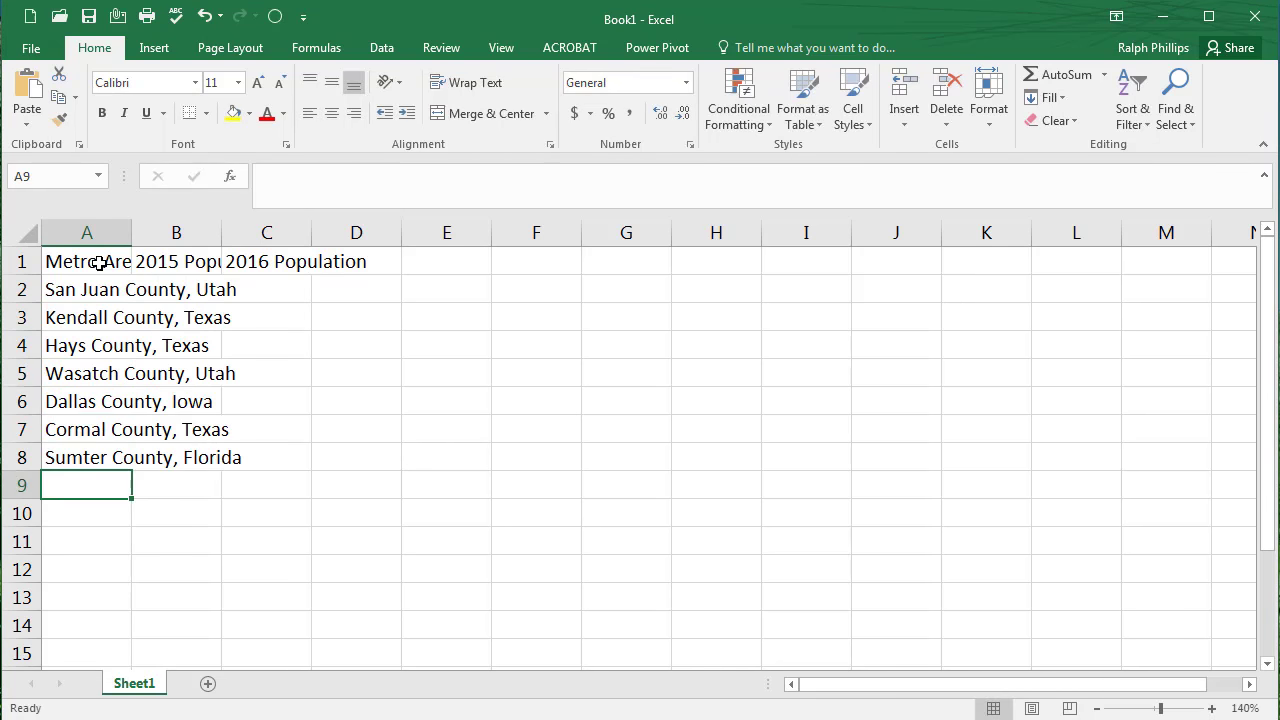
text(Crook County, Oregon Juab County, Utah Kittitas County, Washington)
key(Return)
double_click(131, 232)
Enter the 2015 populations in B and 2016 populations in C, autofitting both columns.
click(346, 287)
text(15707 40452 194574 29165 80777 129113 118882 21647 10566 43057)
double_click(387, 232)
click(491, 289)
text(15895 42540 204470 30528 84516)
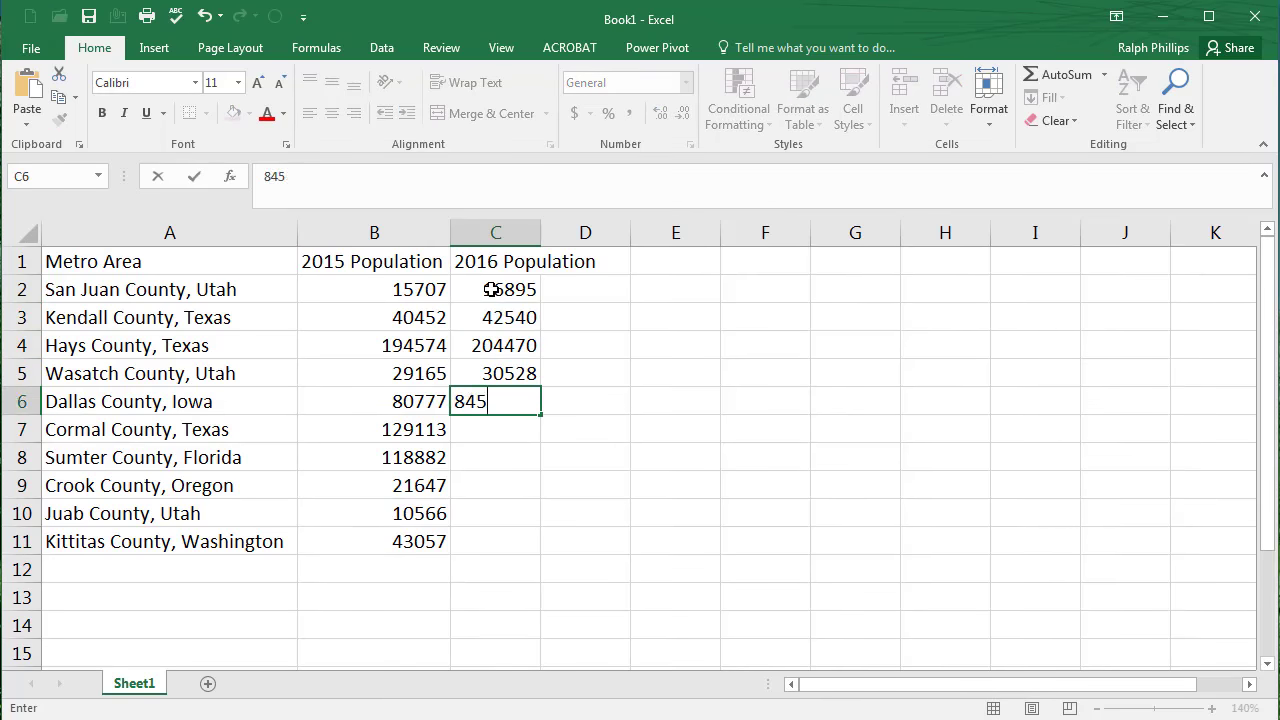
text( 134788 123996 22570 11010 44866)
double_click(541, 232)
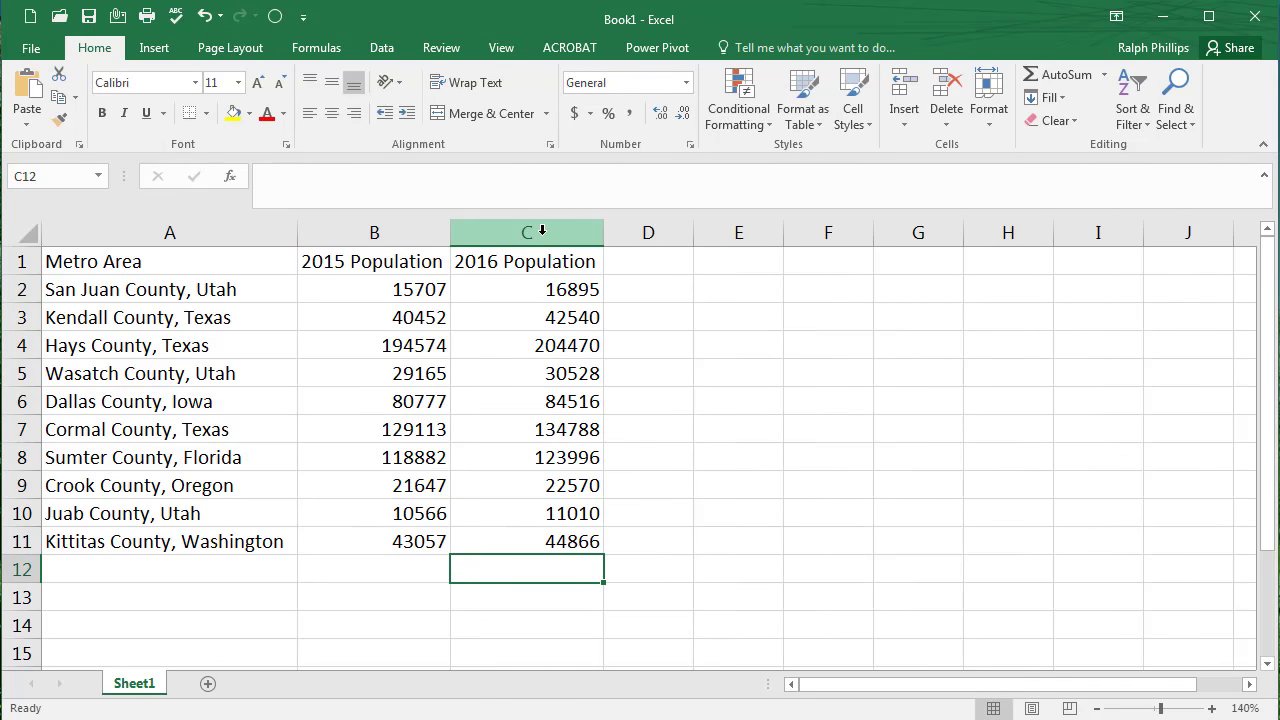
Replace a first attempt at 'Increase' with the heading 'Change' in D1.
click(643, 263)
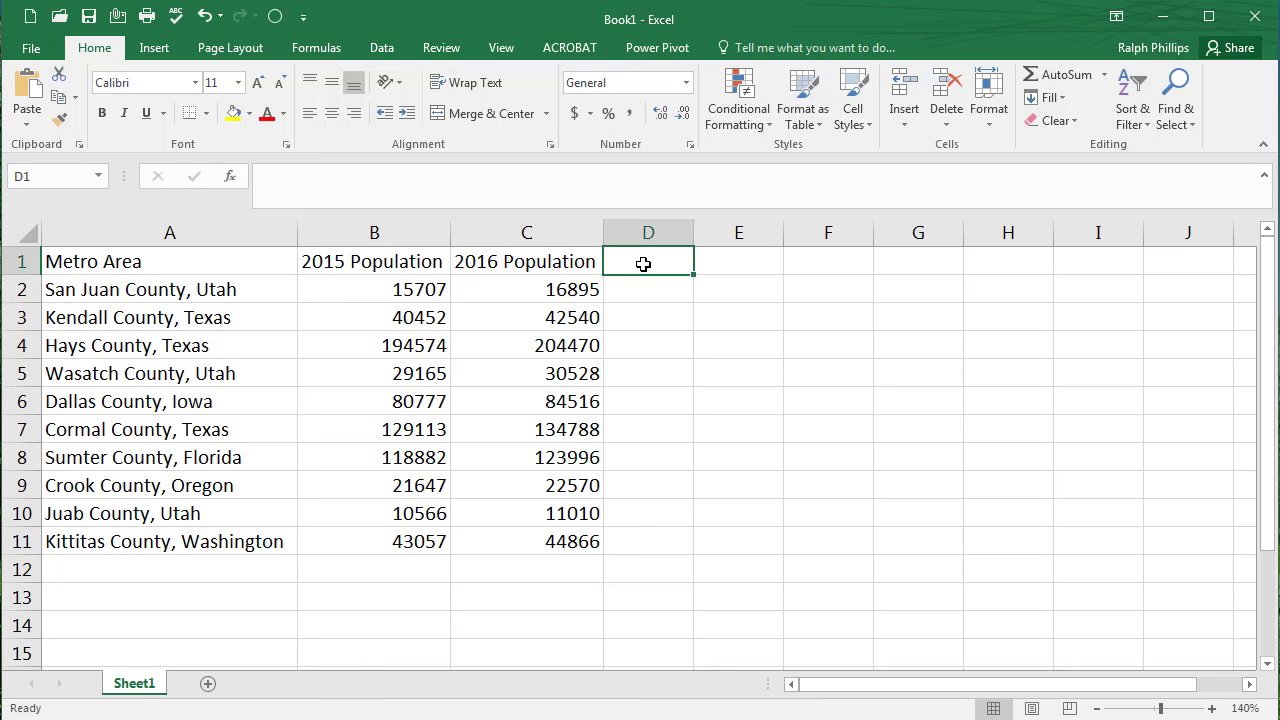
text(Increase)
key(BackSpace)
key(BackSpace)
key(BackSpace)
key(BackSpace)
key(BackSpace)
key(BackSpace)
key(BackSpace)
key(BackSpace)
text(Change)
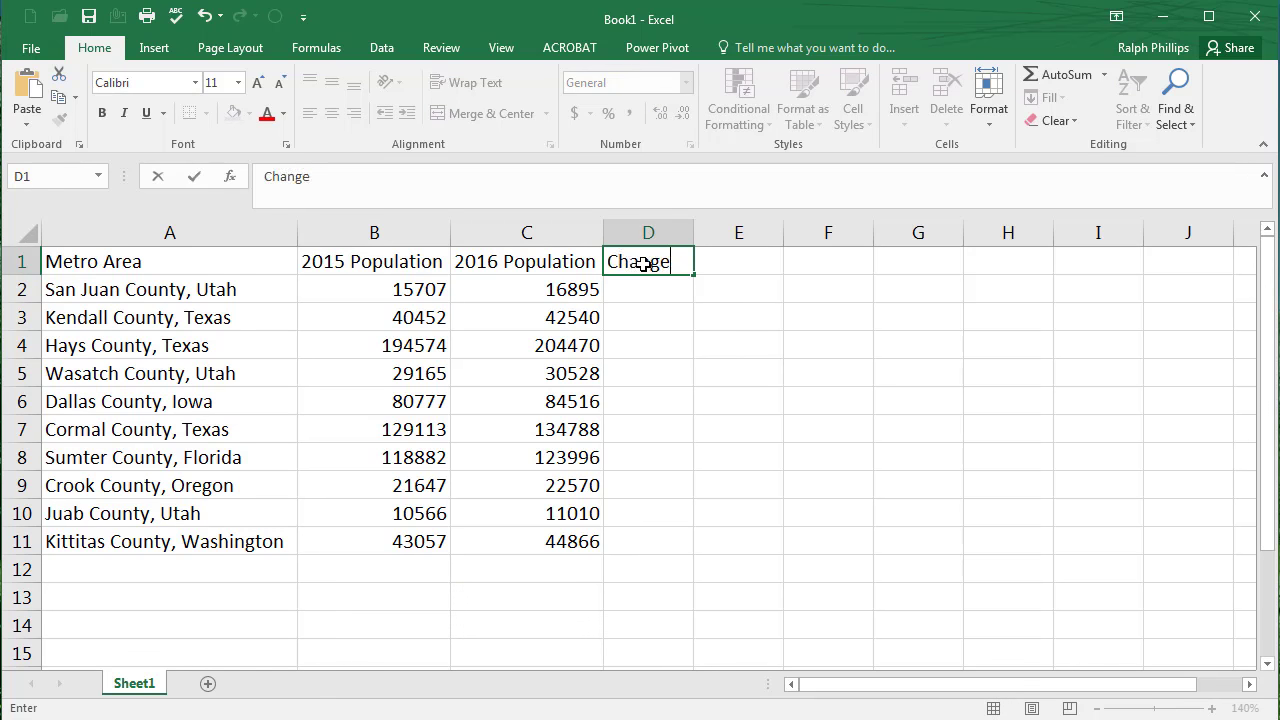
key(Return)
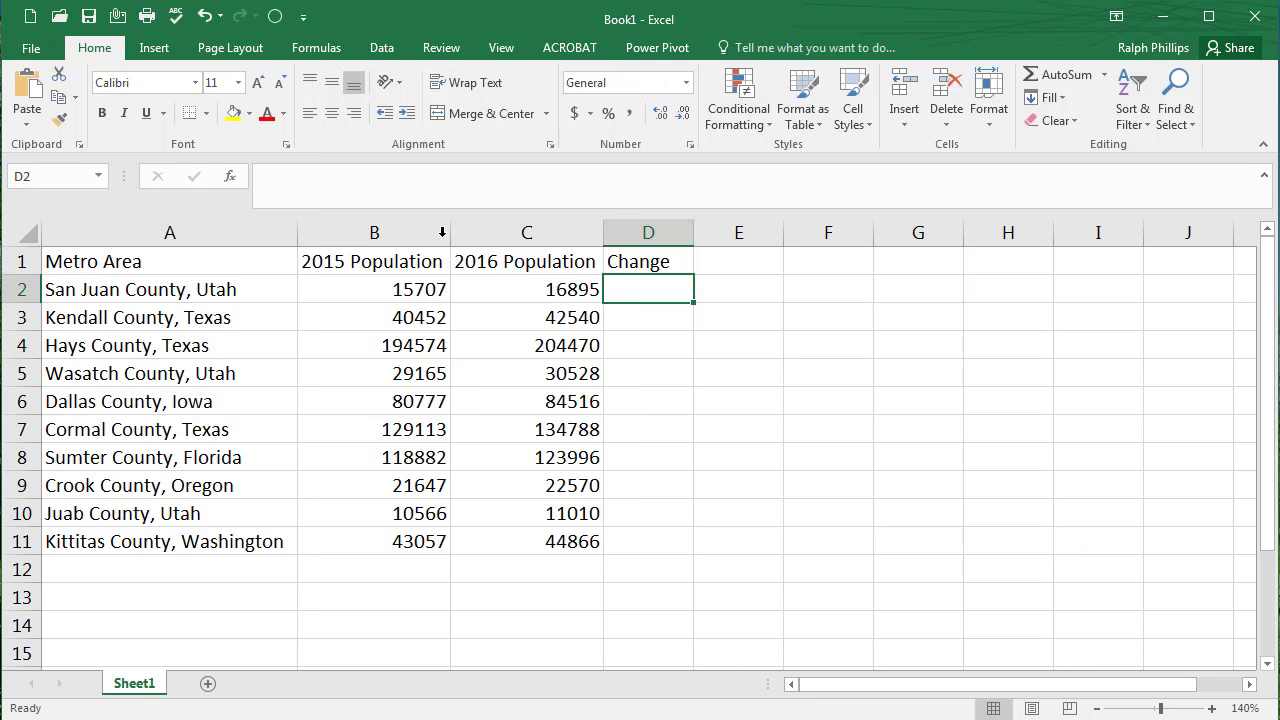
Widen columns B through D together to one matching width.
drag(437, 232, 648, 232)
drag(450, 232, 459, 232)
click(766, 392)
click(695, 291)
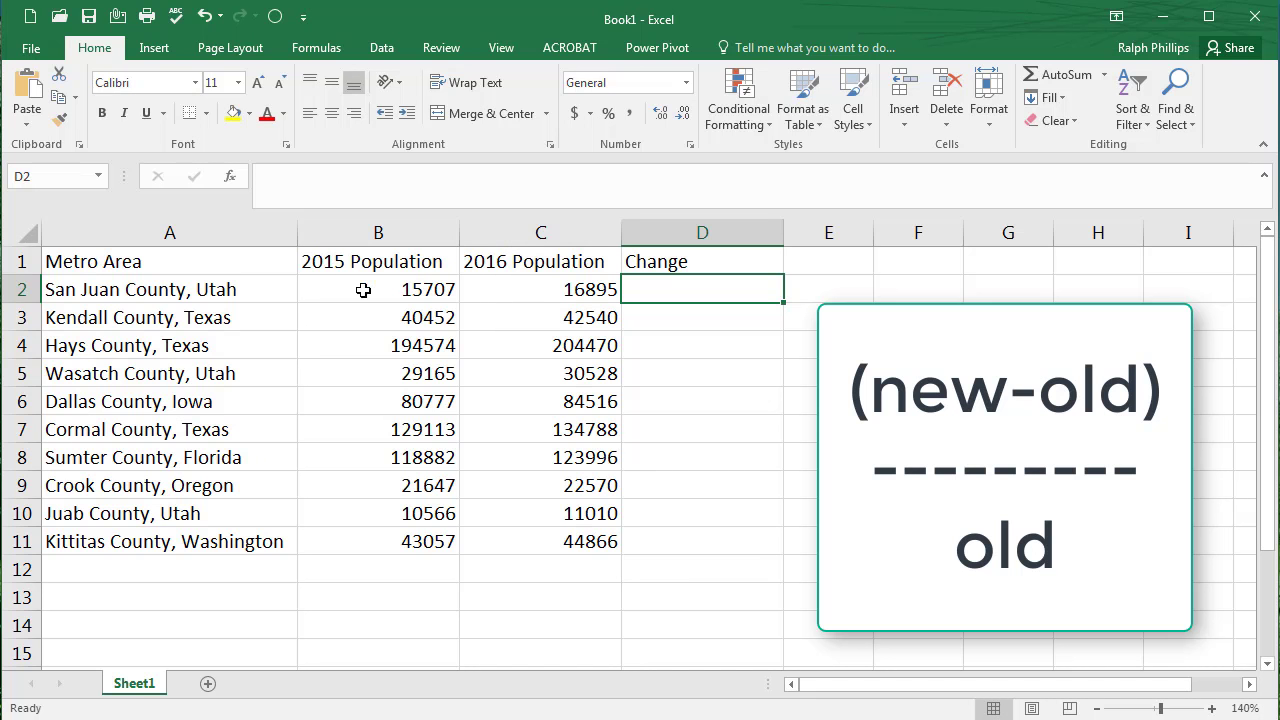
Enter =(C2-B2)/B2 in D2, giving 0.075635067 for San Juan County.
click(660, 316)
click(662, 292)
text(=()
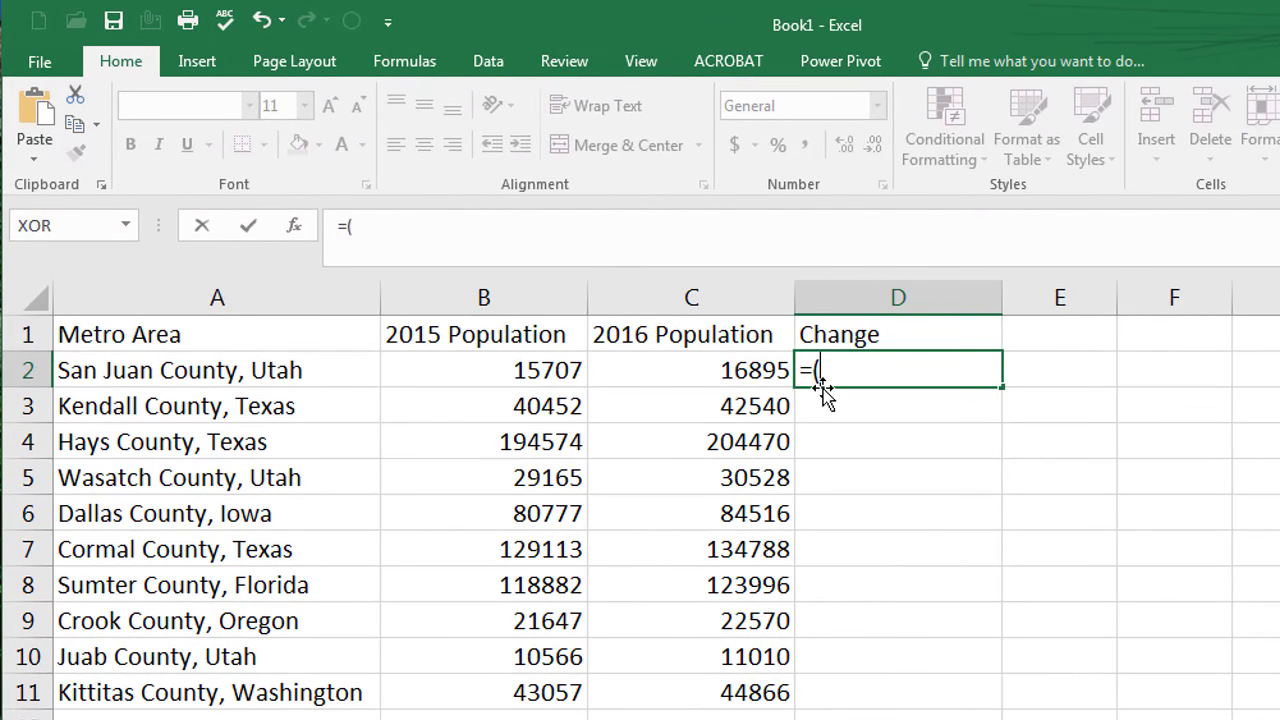
click(738, 372)
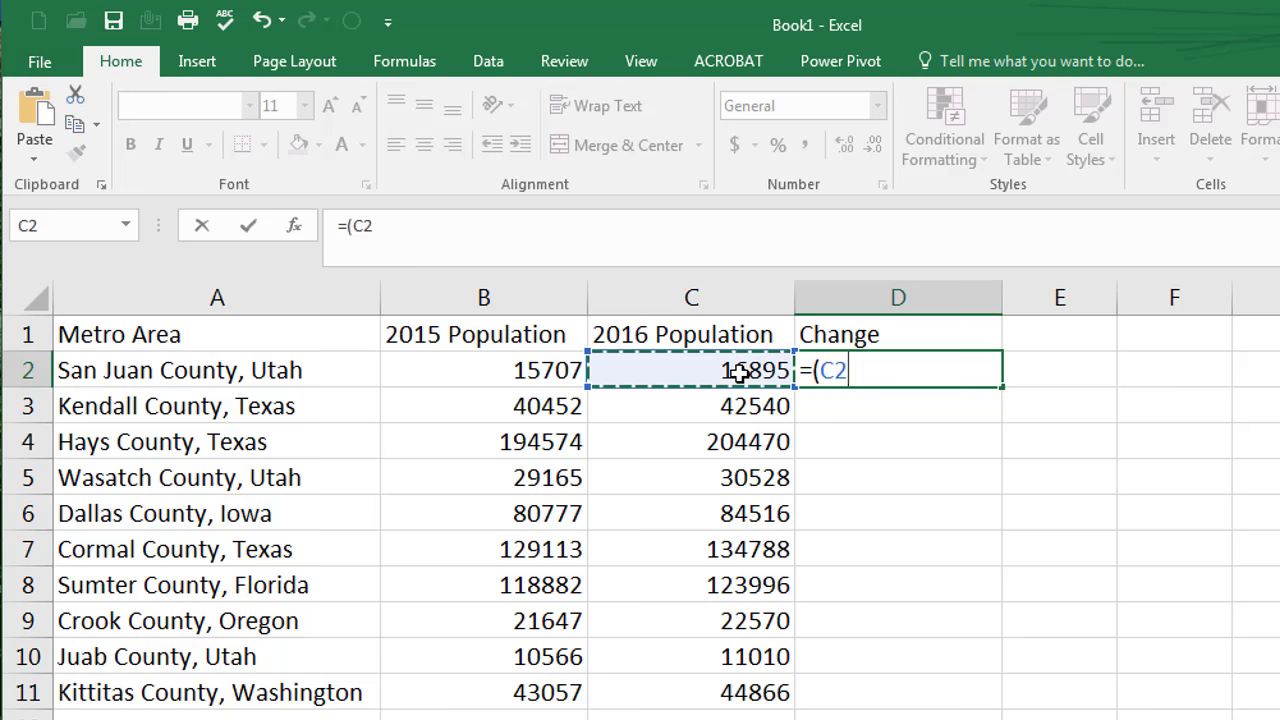
text(-)
click(553, 372)
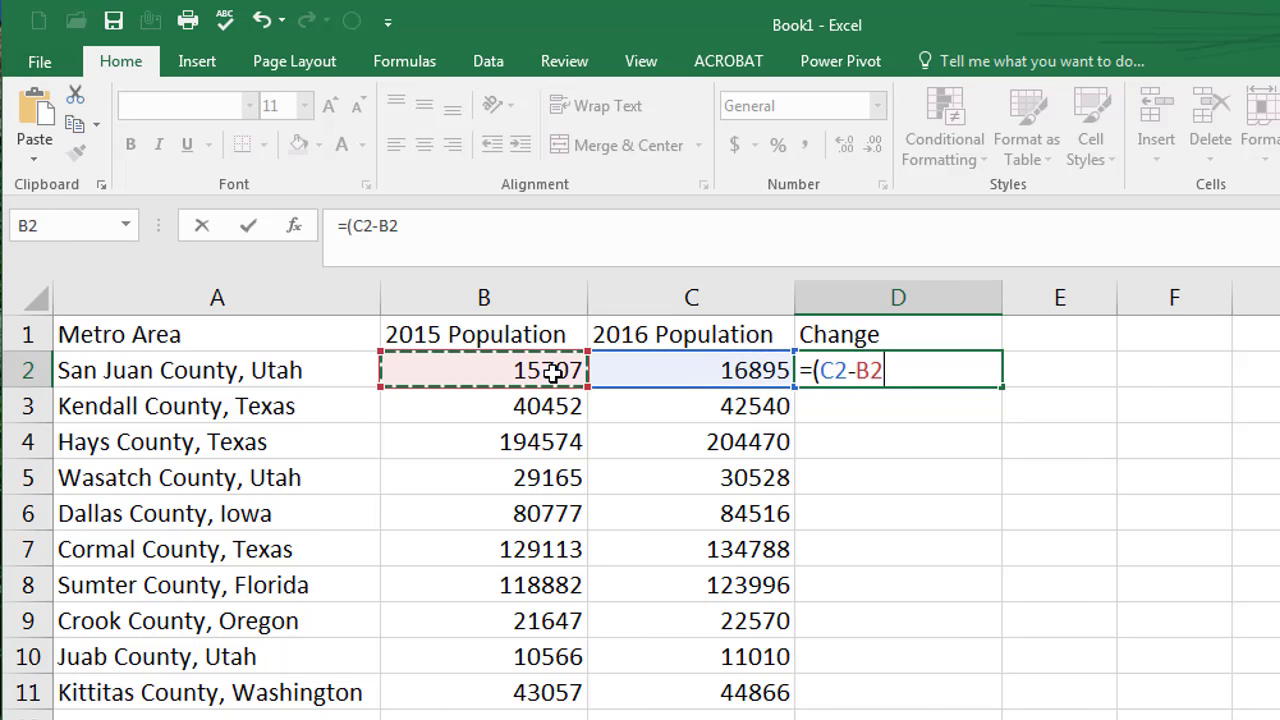
text()/)
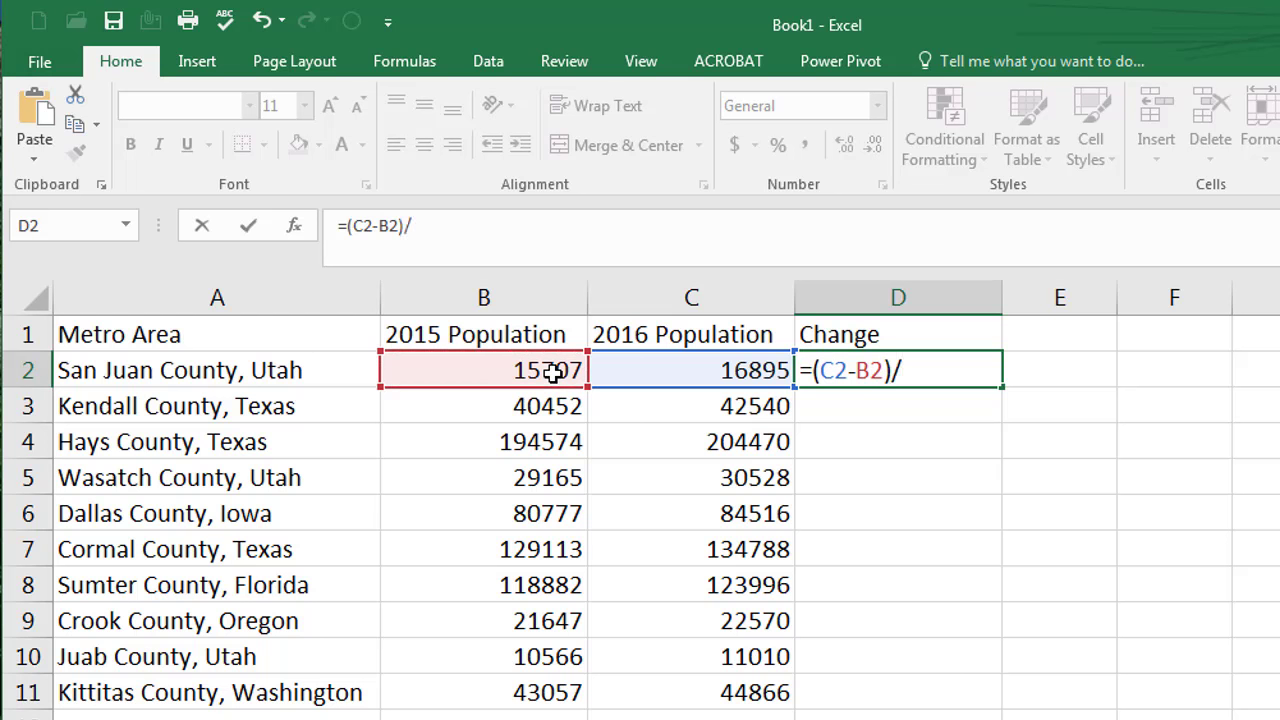
click(553, 372)
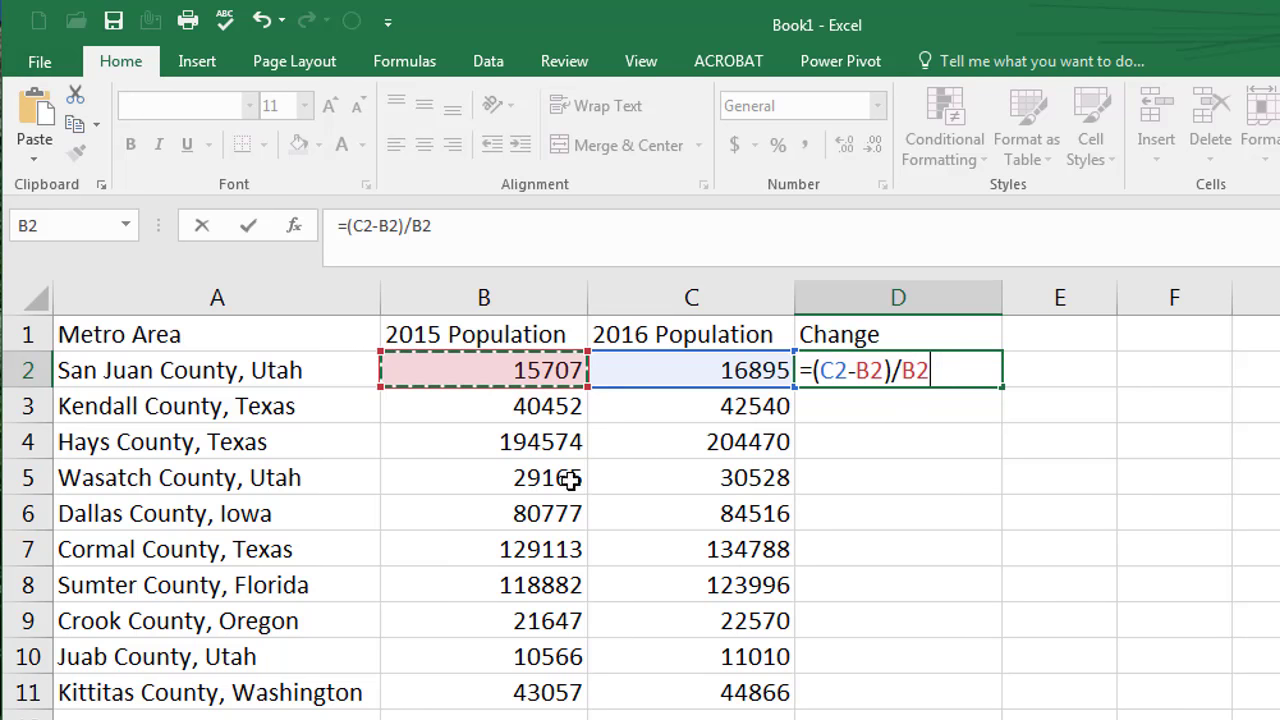
key(Return)
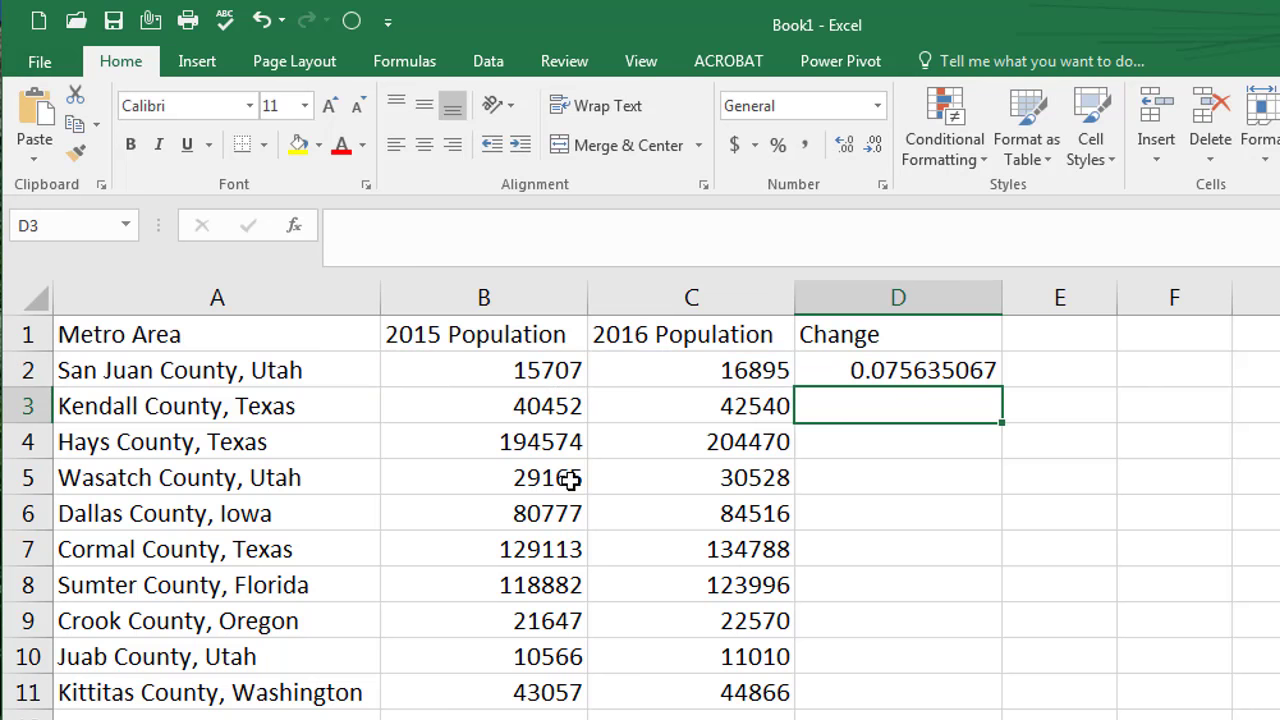
Format D2 as a percentage with two decimal places so it reads 7.56%.
click(902, 372)
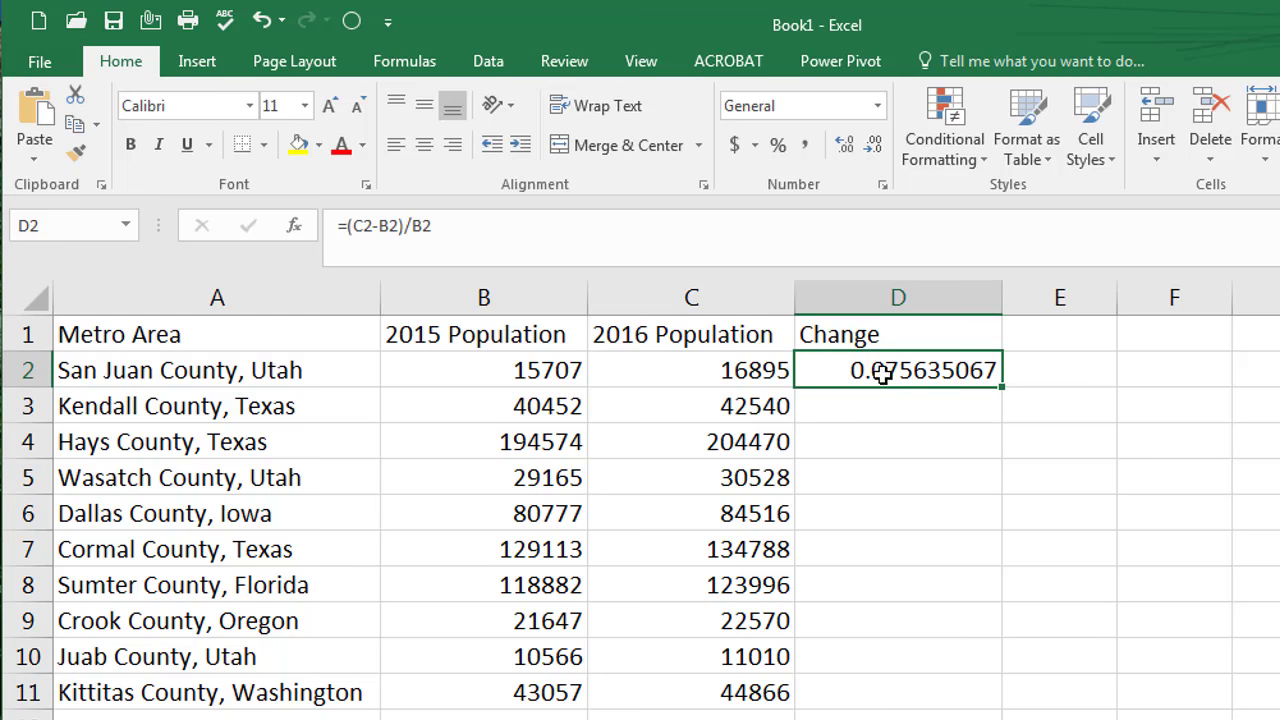
click(778, 147)
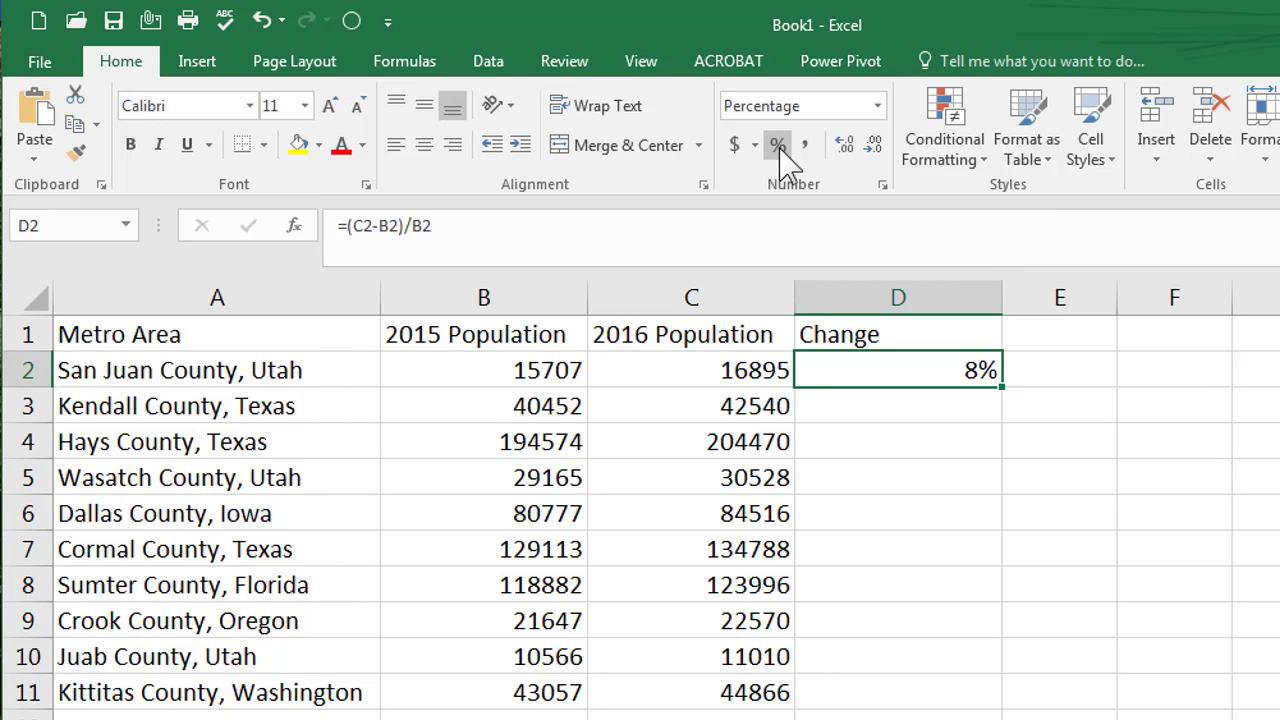
click(845, 147)
click(845, 147)
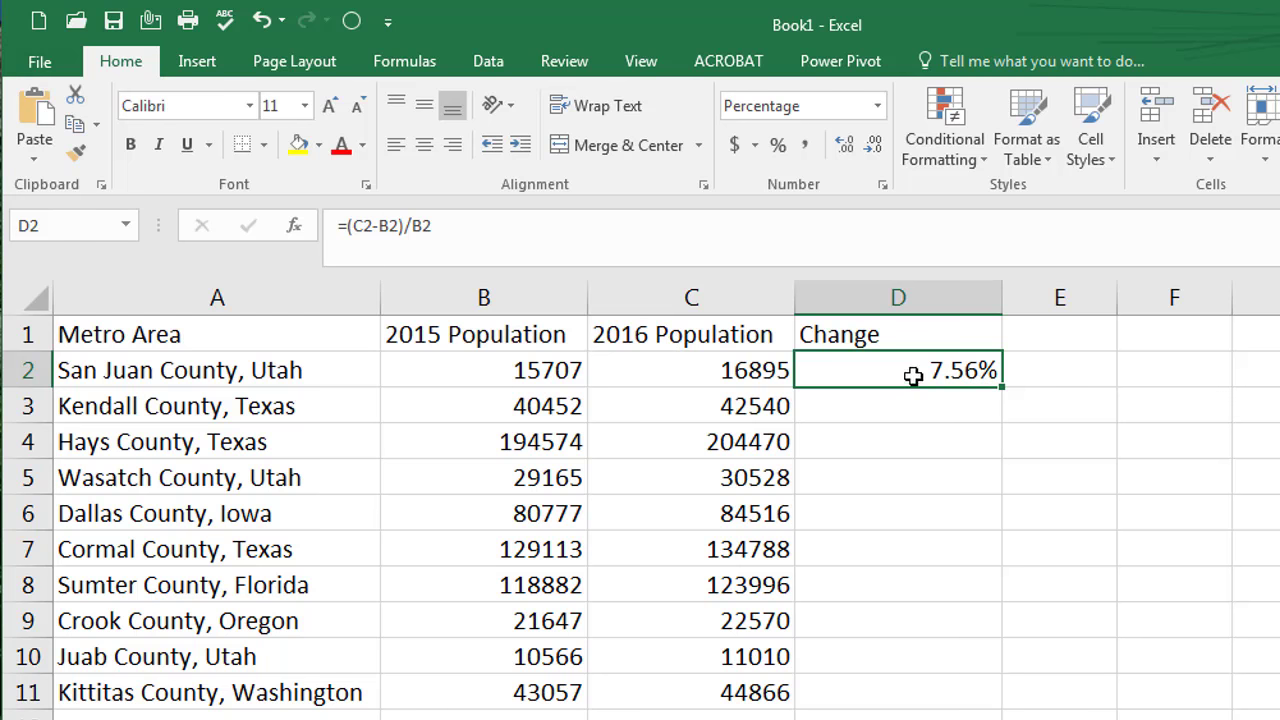
Fill D2's change formula down to D11, yielding percentages from 5.16% to 4.20%.
double_click(968, 372)
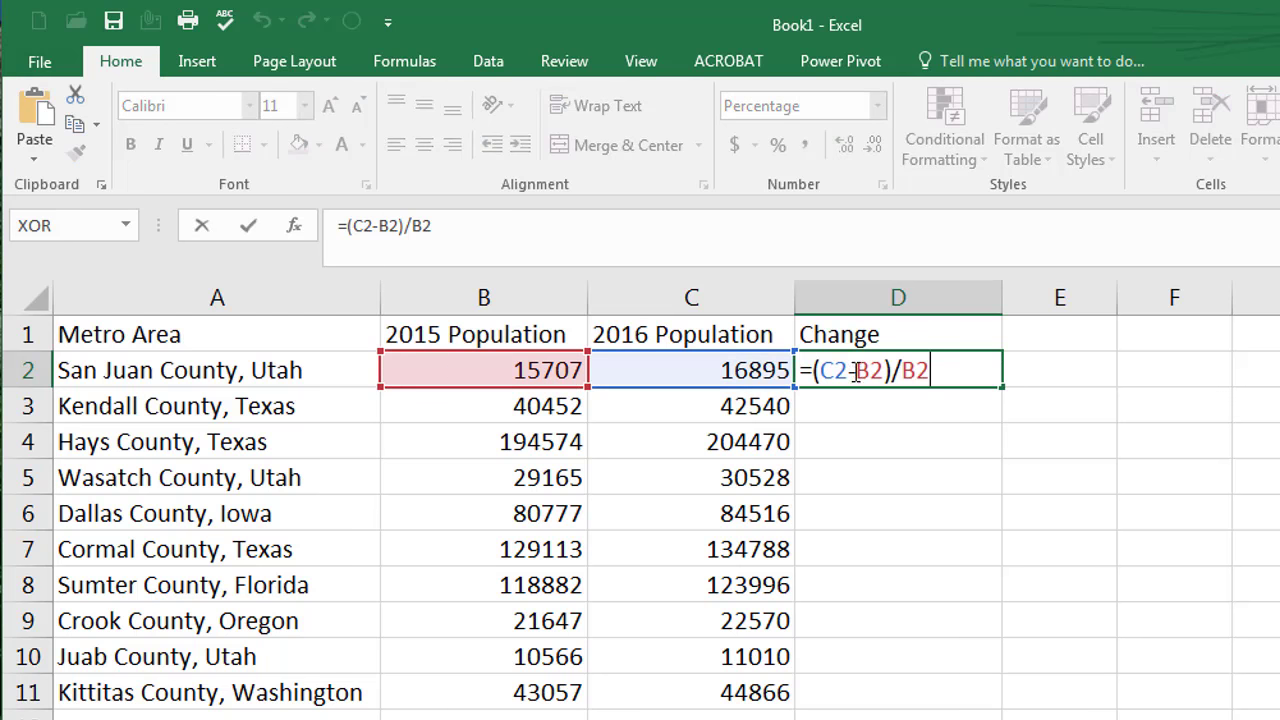
key(Return)
click(948, 374)
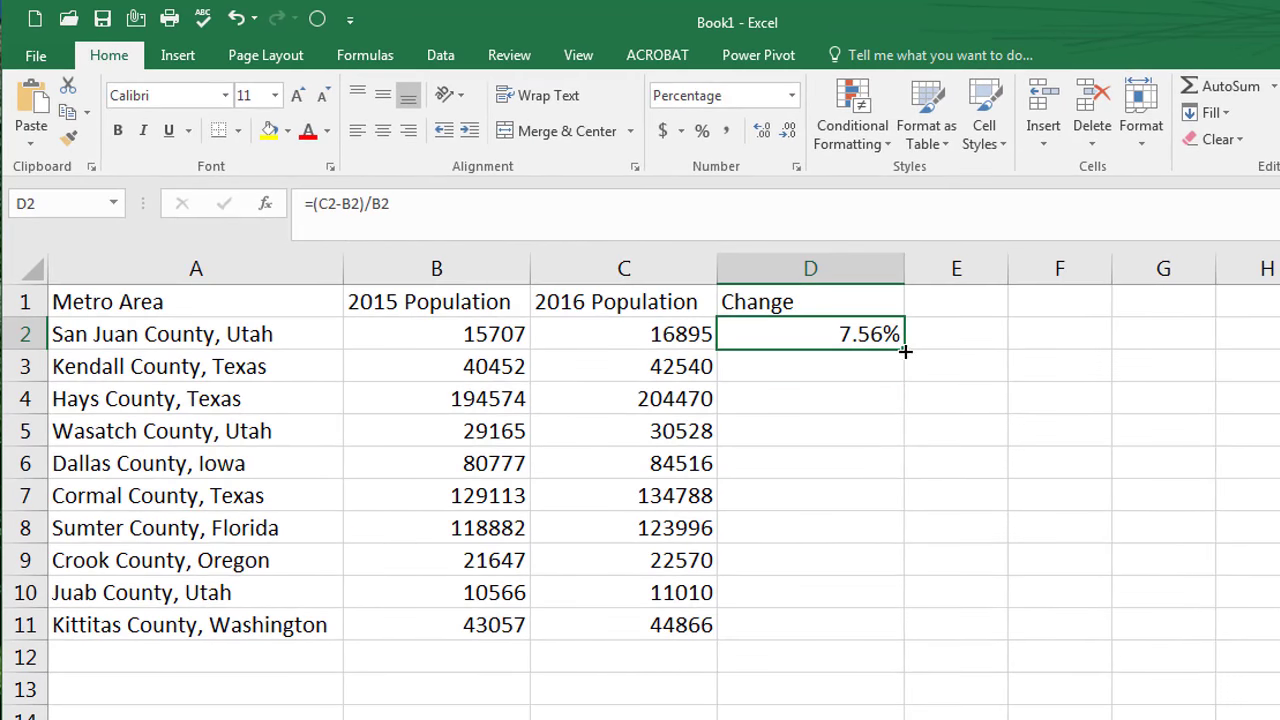
double_click(905, 351)
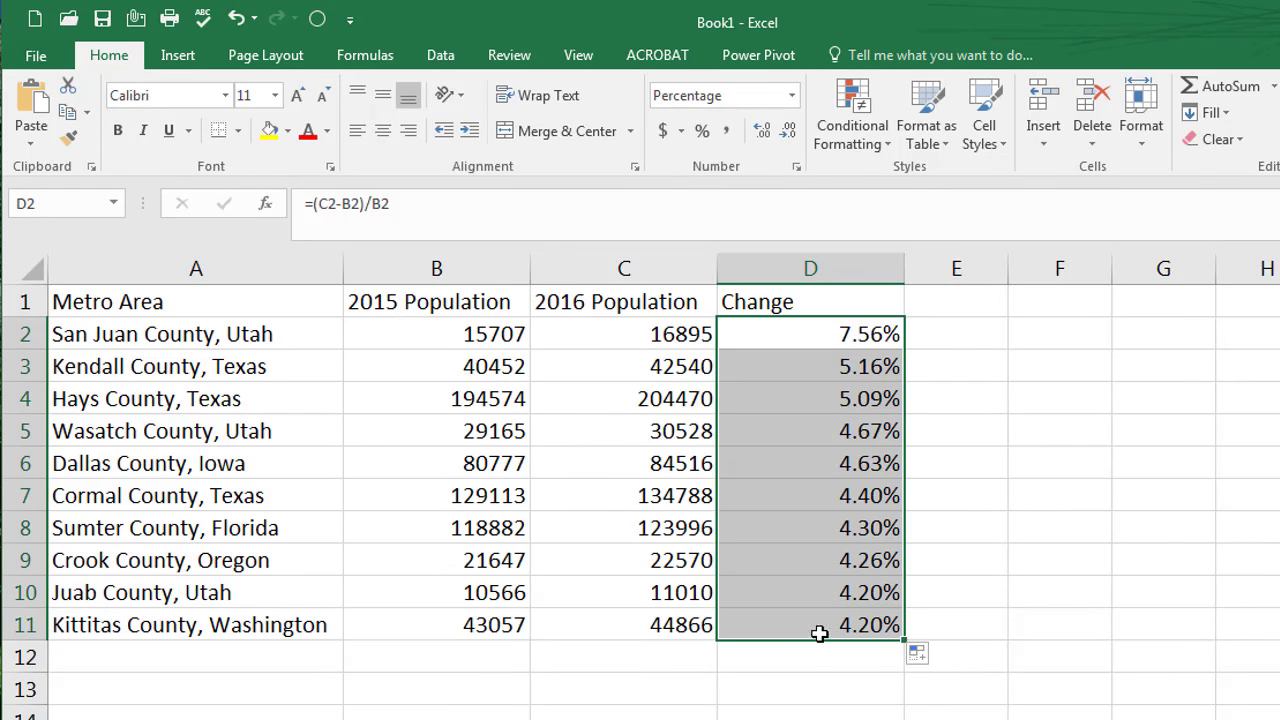
click(804, 530)
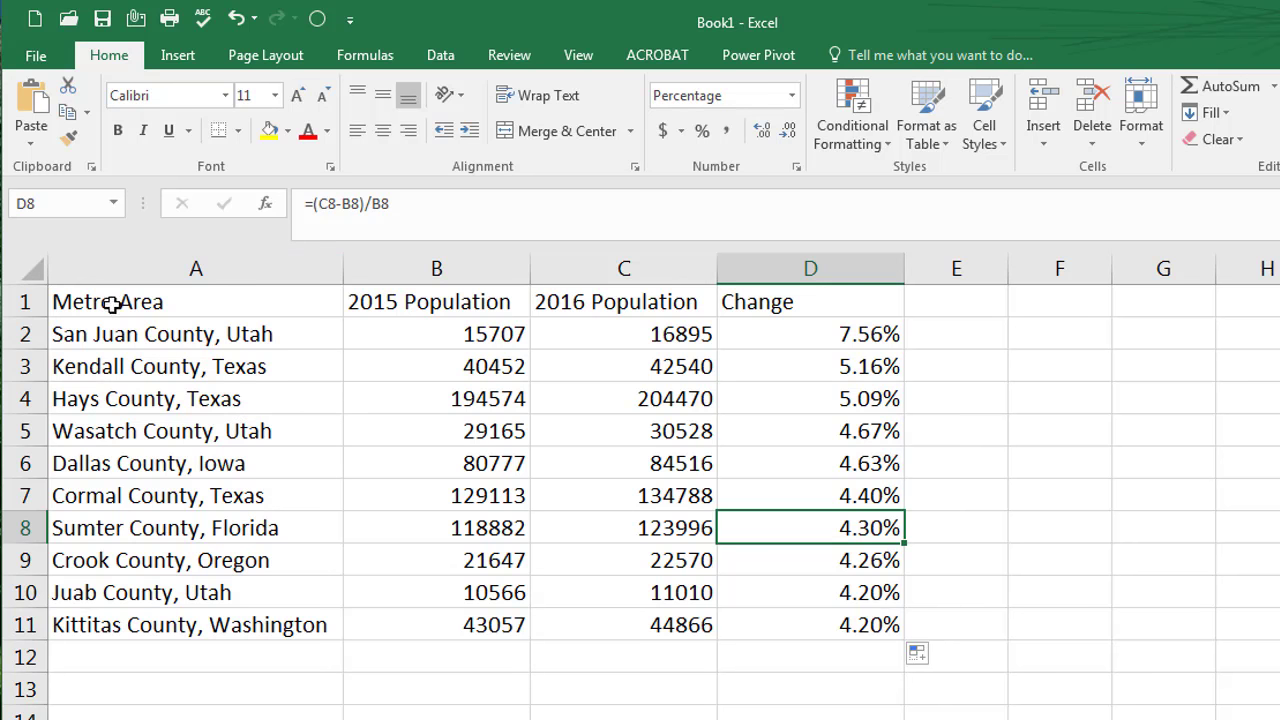
Bold the A1:D1 headings and confirm D7 holds =(C7-B7)/B7 showing 4.40%.
drag(112, 304, 800, 302)
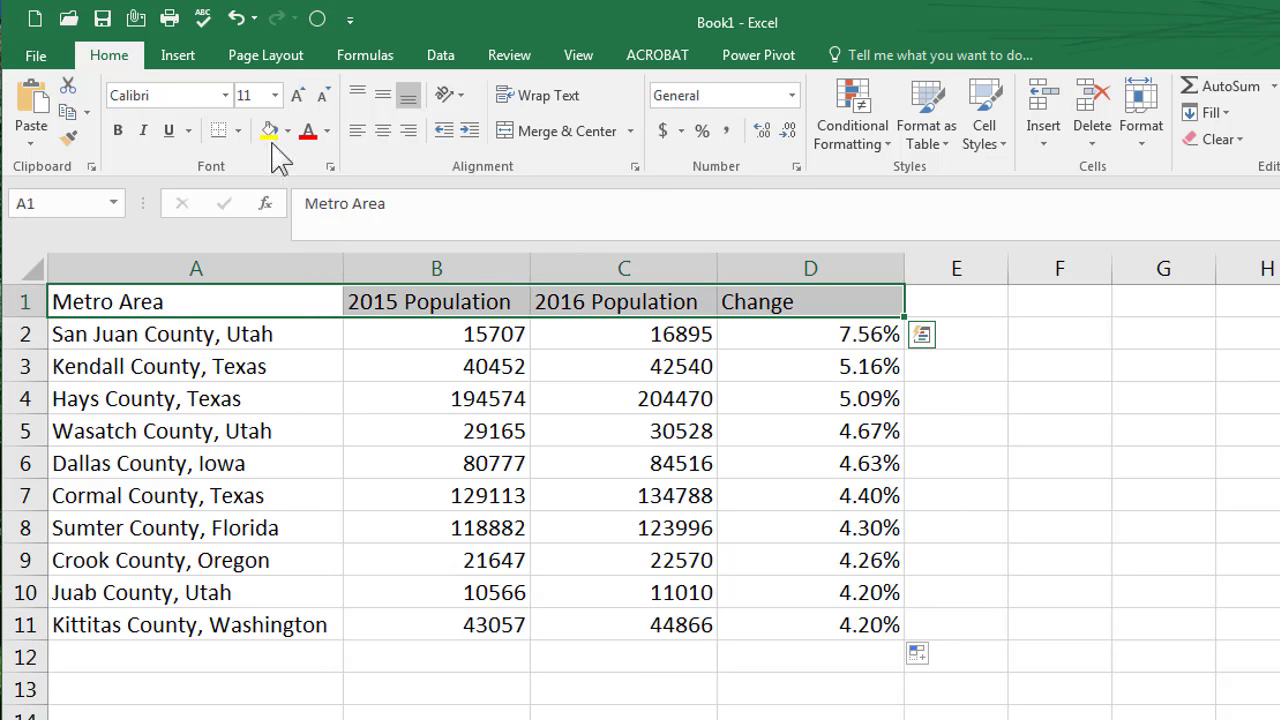
click(119, 130)
click(816, 492)
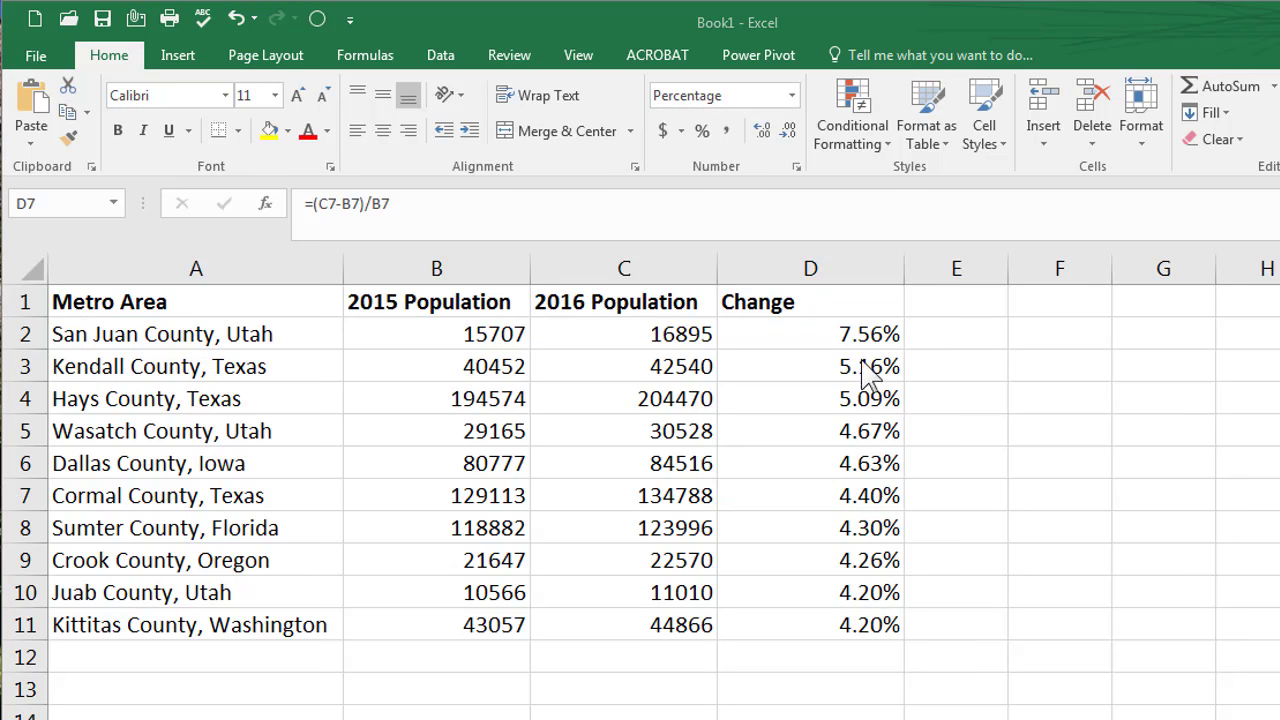
key(F2)
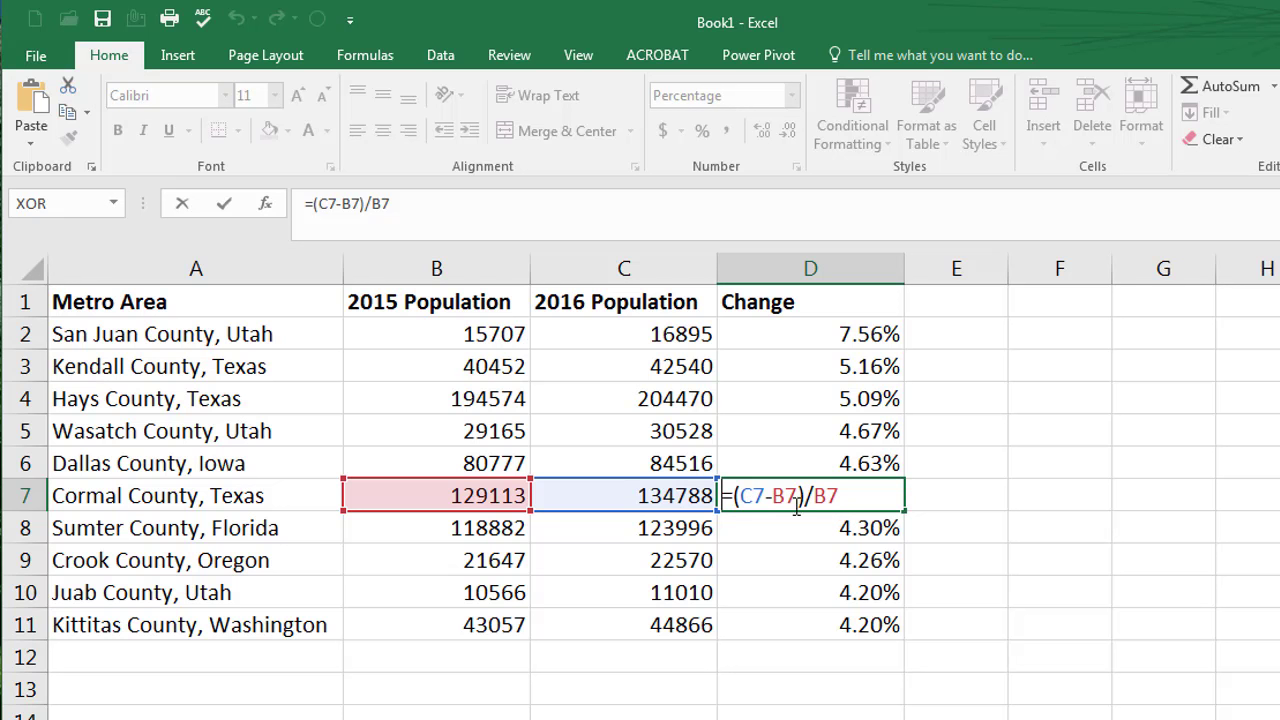
key(Return)
Give B2:C11 comma style with zero decimals, e.g. 15,707 and 204,470.
drag(463, 334, 651, 620)
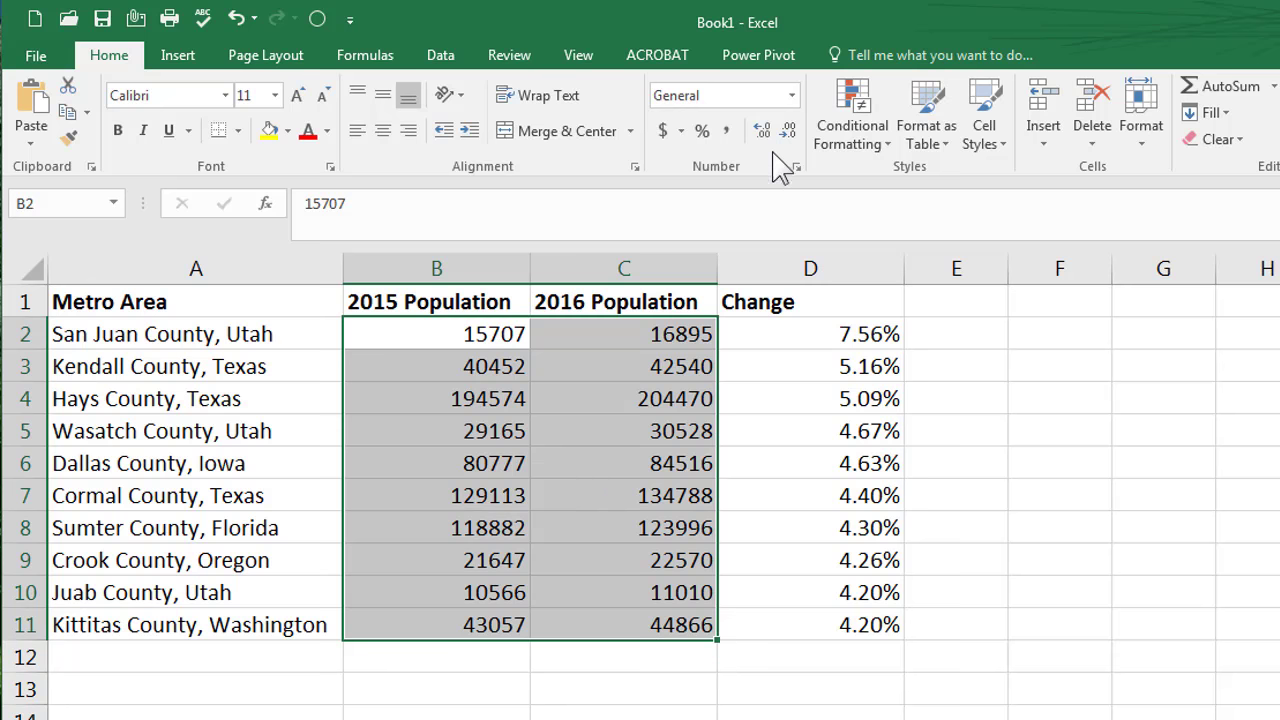
click(727, 132)
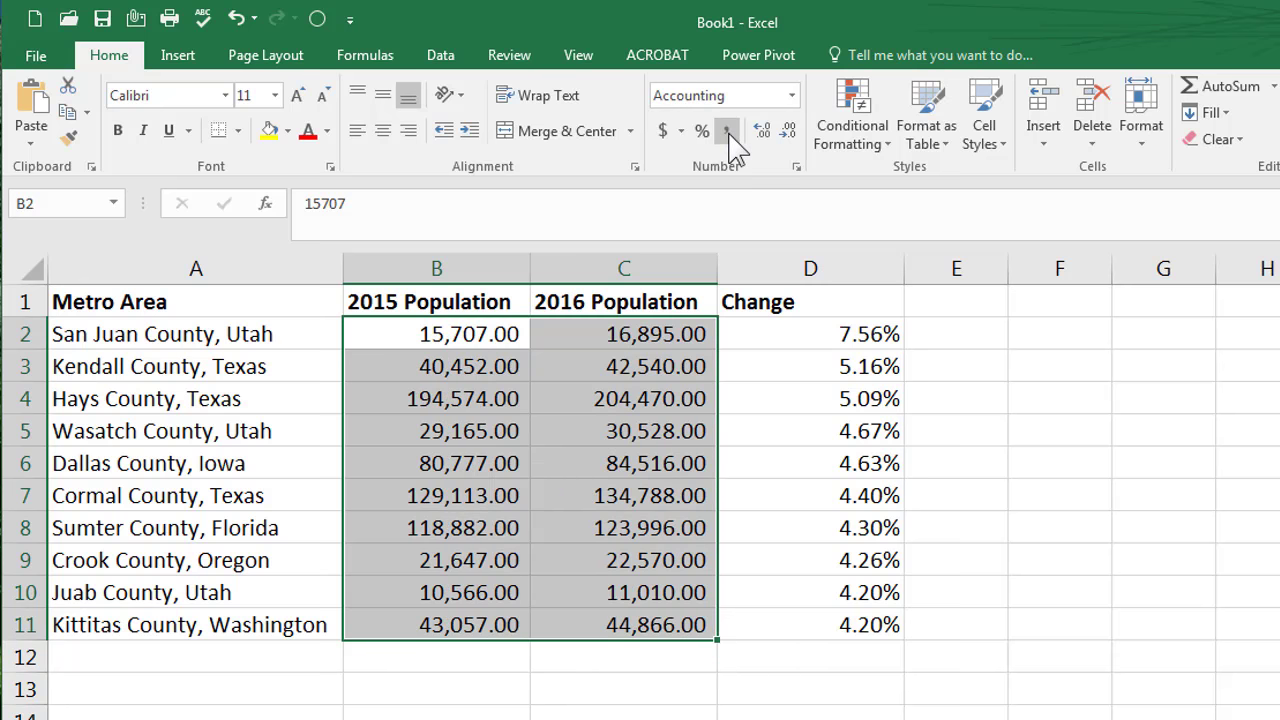
click(788, 131)
click(788, 131)
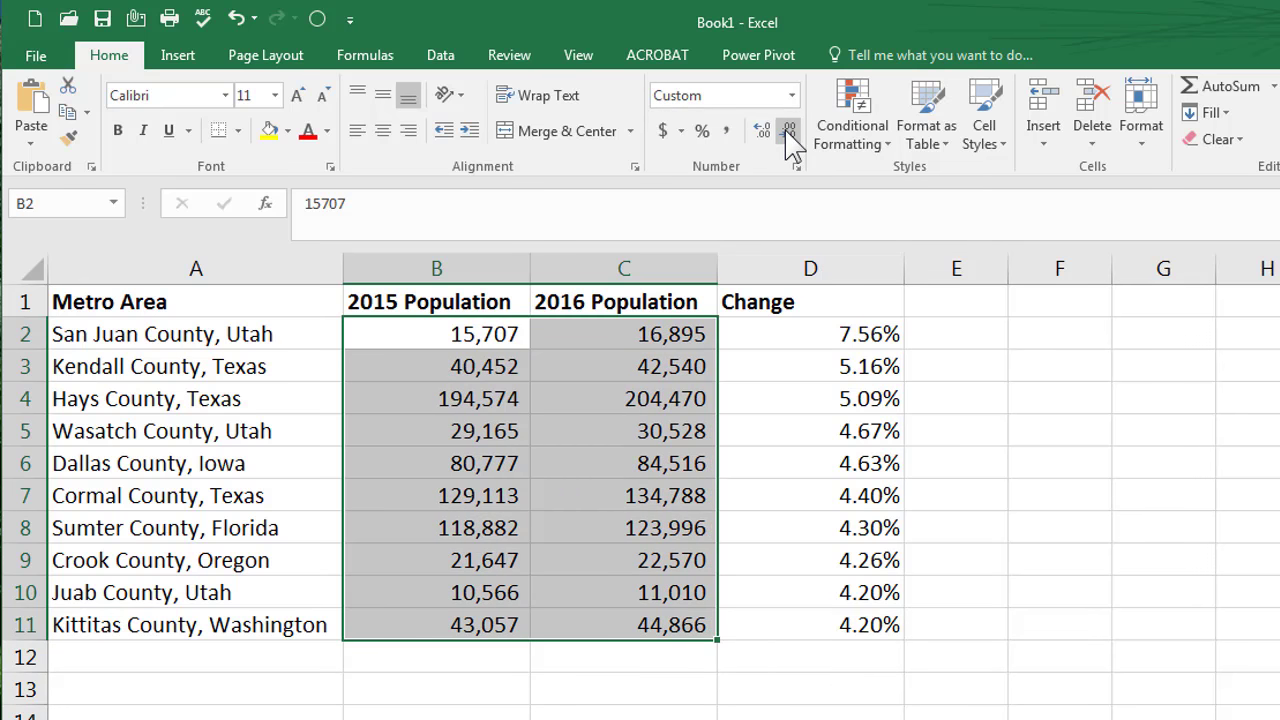
click(779, 439)
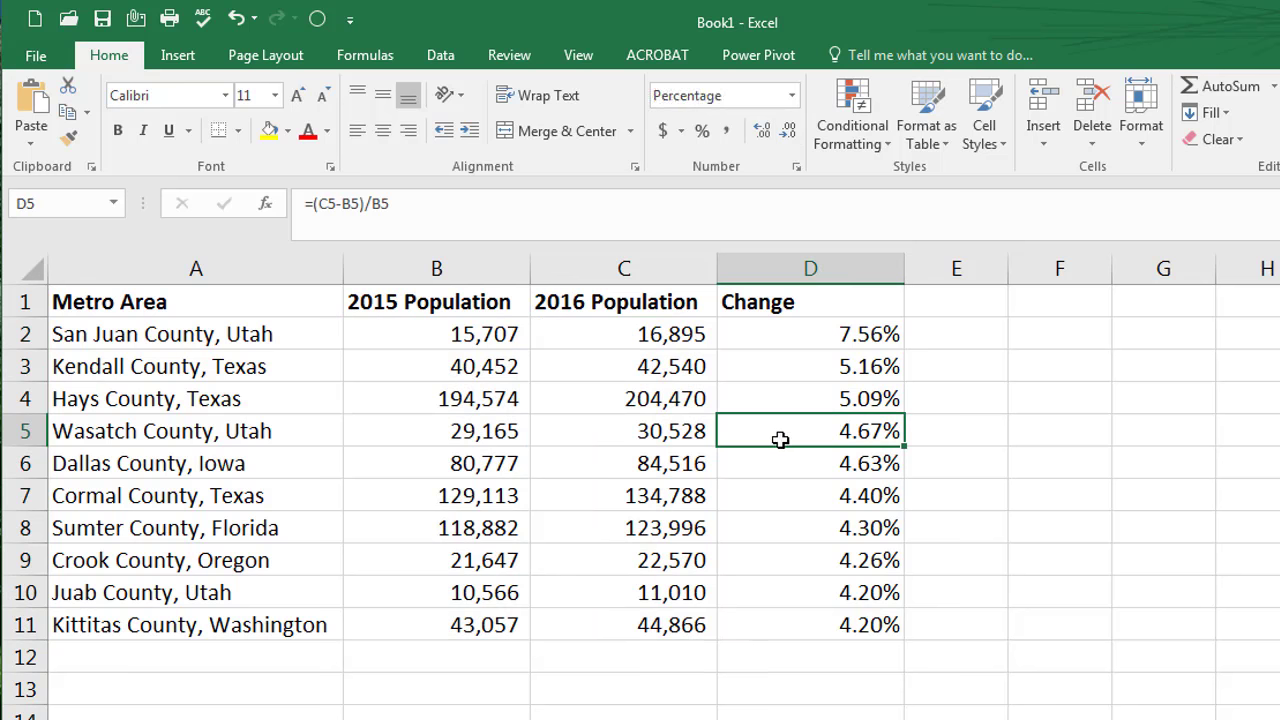